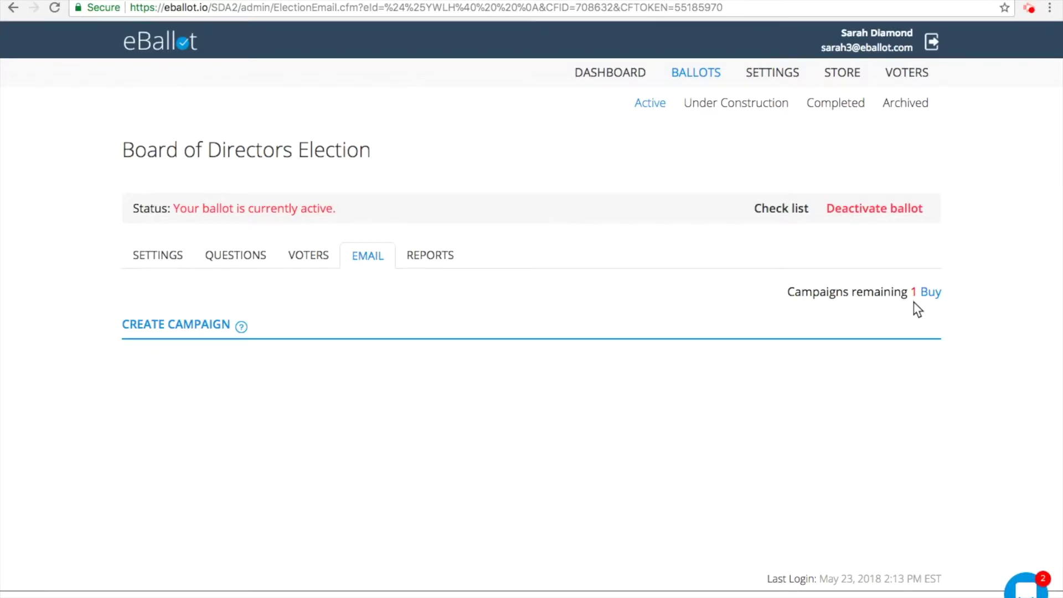
Step: Price one extra email campaign for the Board of Directors Election, coming to $2.20
{"action": "left_click", "coordinate": [939, 297]}
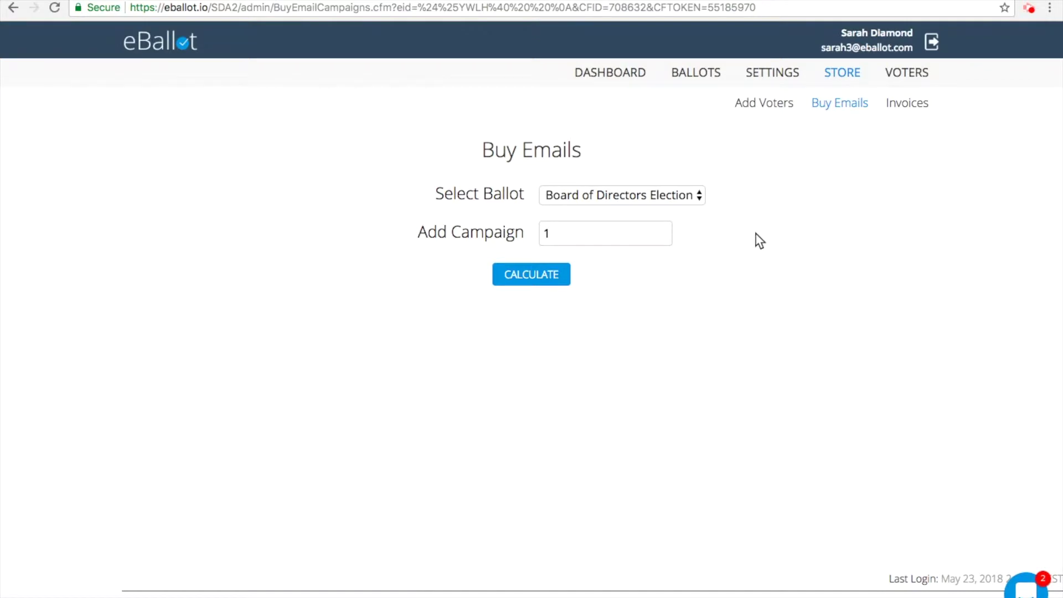
{"action": "left_click", "coordinate": [696, 196]}
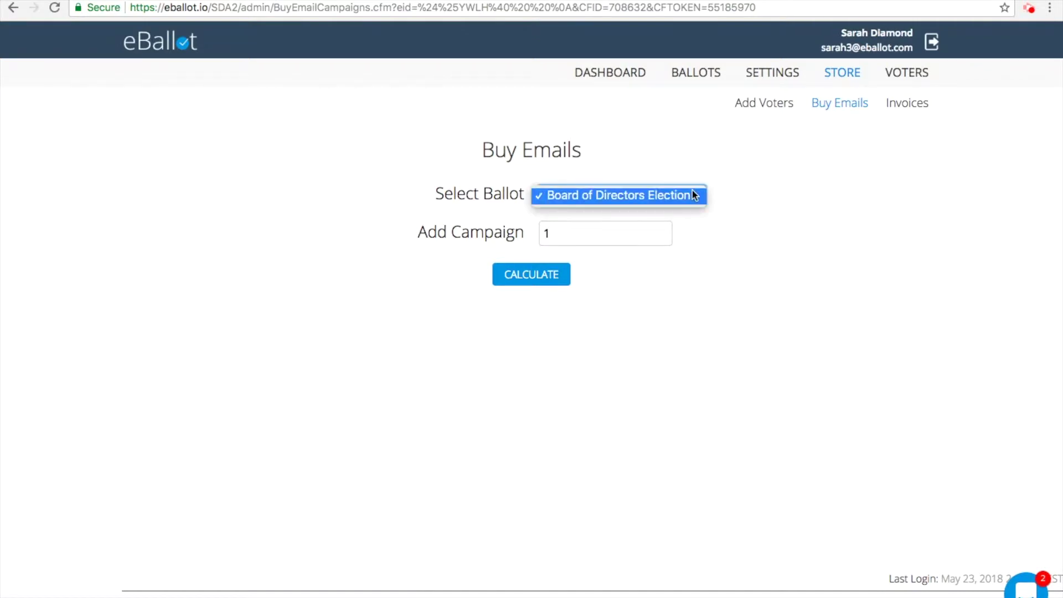
{"action": "left_click", "coordinate": [693, 196]}
{"action": "left_click", "coordinate": [550, 274]}
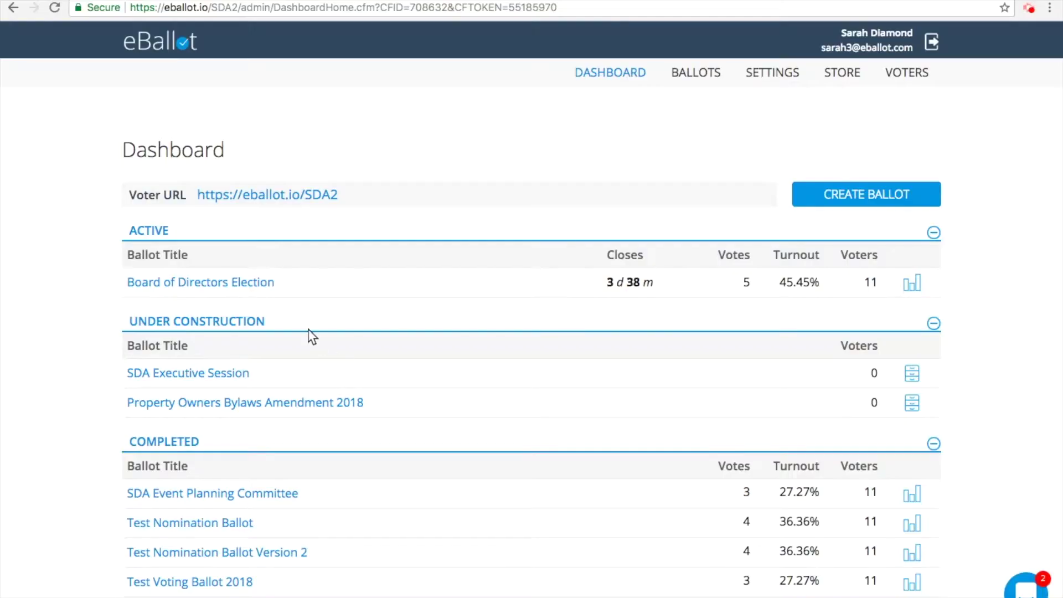
{"action": "left_click", "coordinate": [255, 281]}
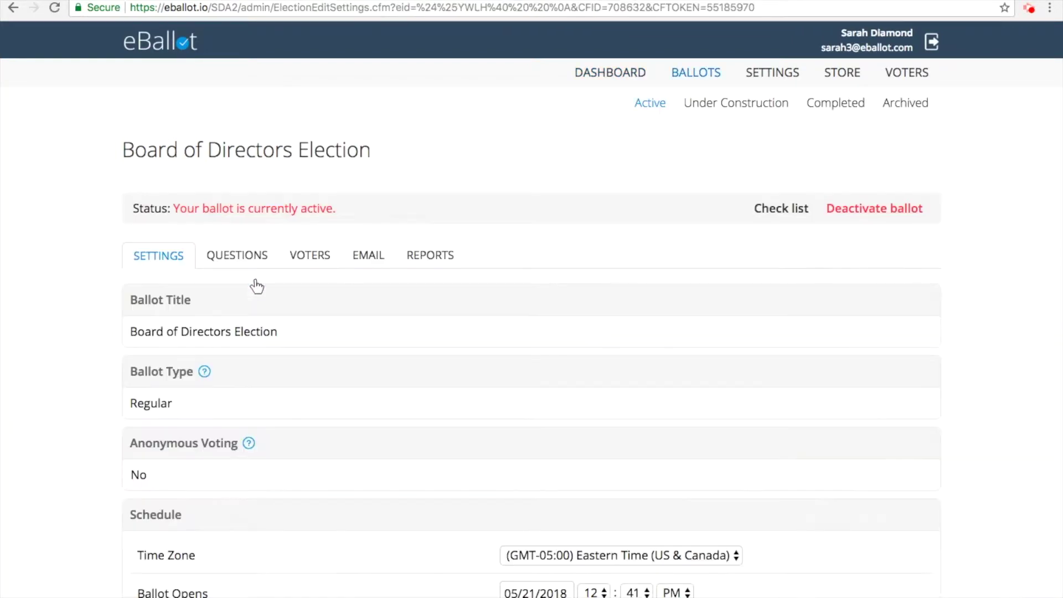
{"action": "left_click", "coordinate": [367, 262]}
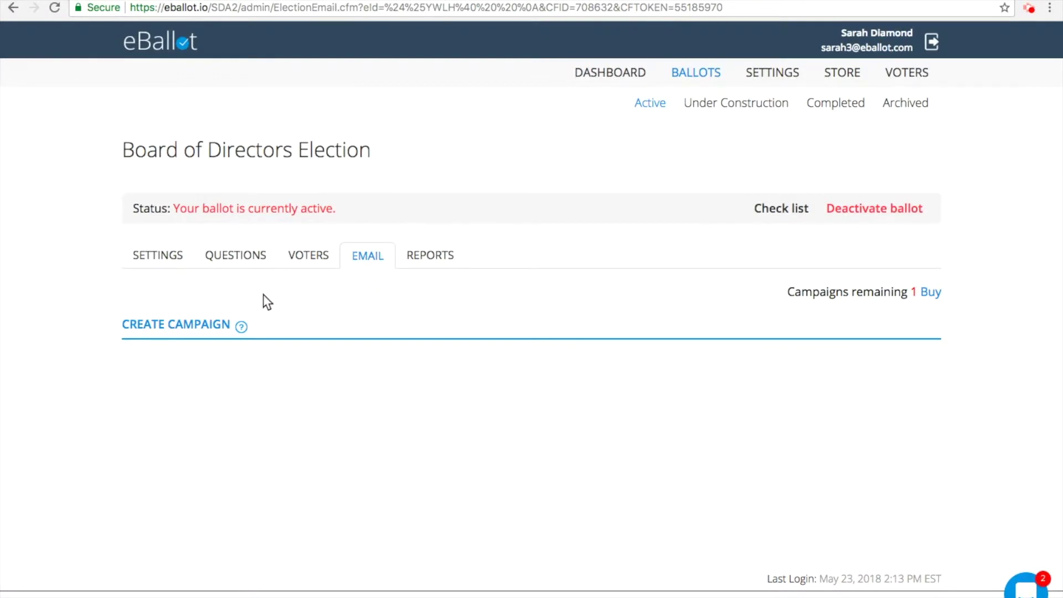
{"action": "left_click", "coordinate": [212, 324]}
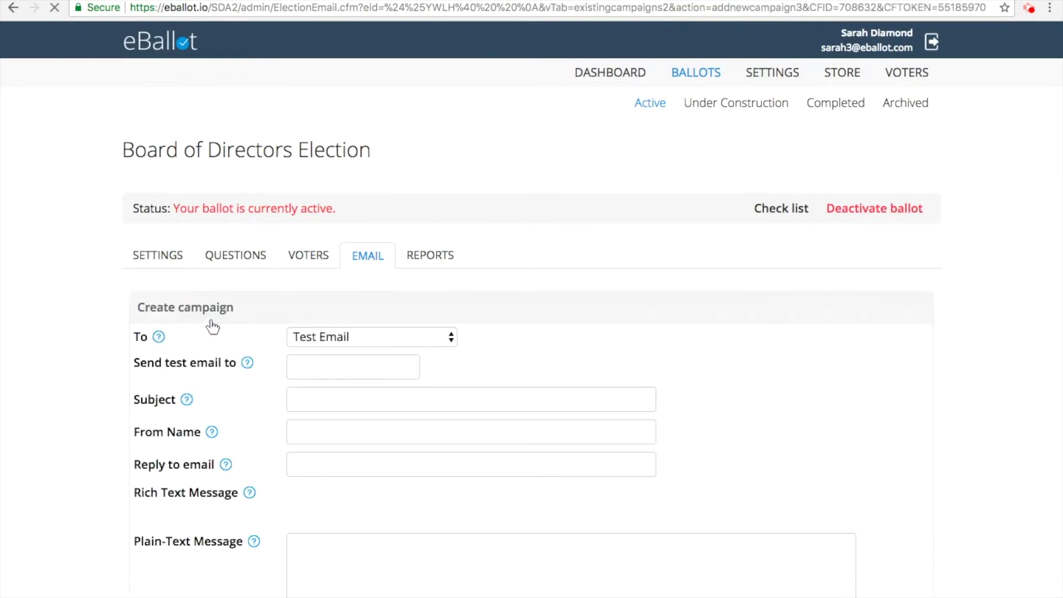
Step: Send to All voters, subject 'Vote in the SDA Board of Directors Election', from 'SDA'
{"action": "left_click", "coordinate": [311, 340]}
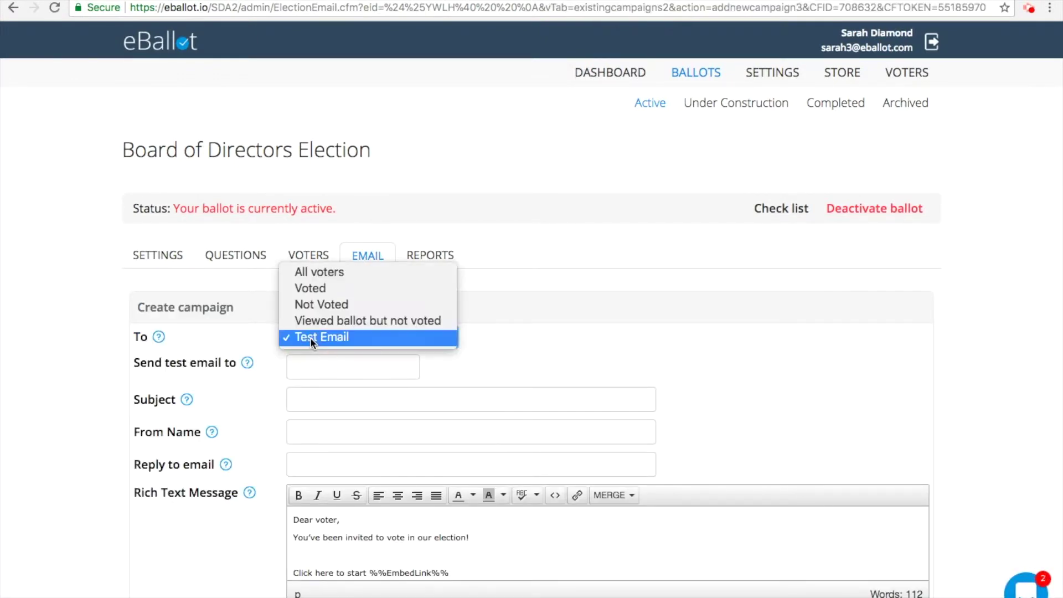
{"action": "left_click", "coordinate": [308, 274]}
{"action": "scroll", "coordinate": [706, 412], "scroll_direction": "down", "scroll_amount": 3}
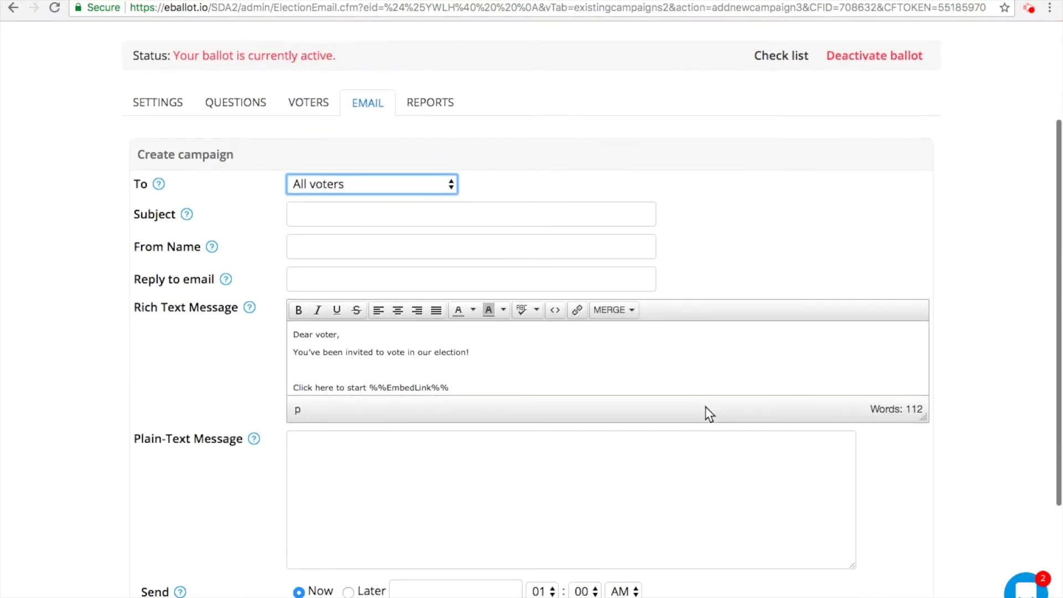
{"action": "scroll", "coordinate": [705, 413], "scroll_direction": "down", "scroll_amount": 1}
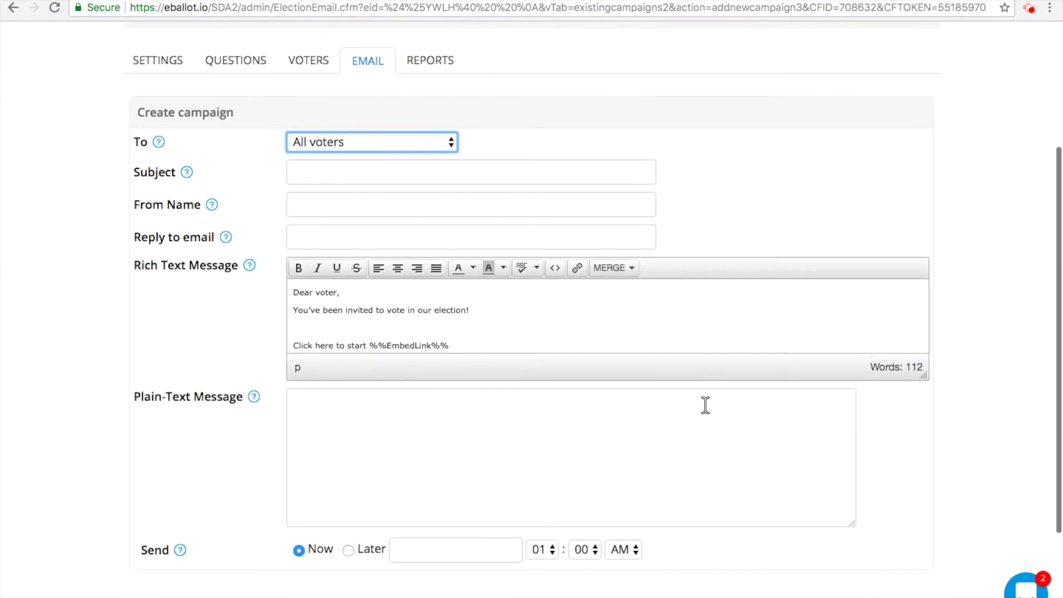
{"action": "left_click", "coordinate": [382, 175]}
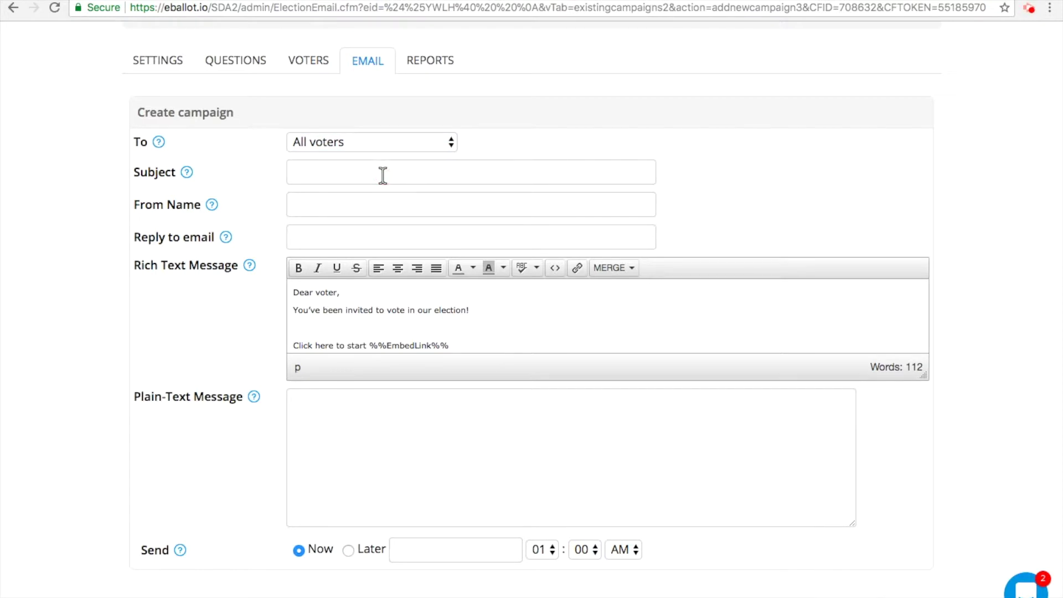
{"action": "type", "text": "Vote in the SDA Board of Directors"}
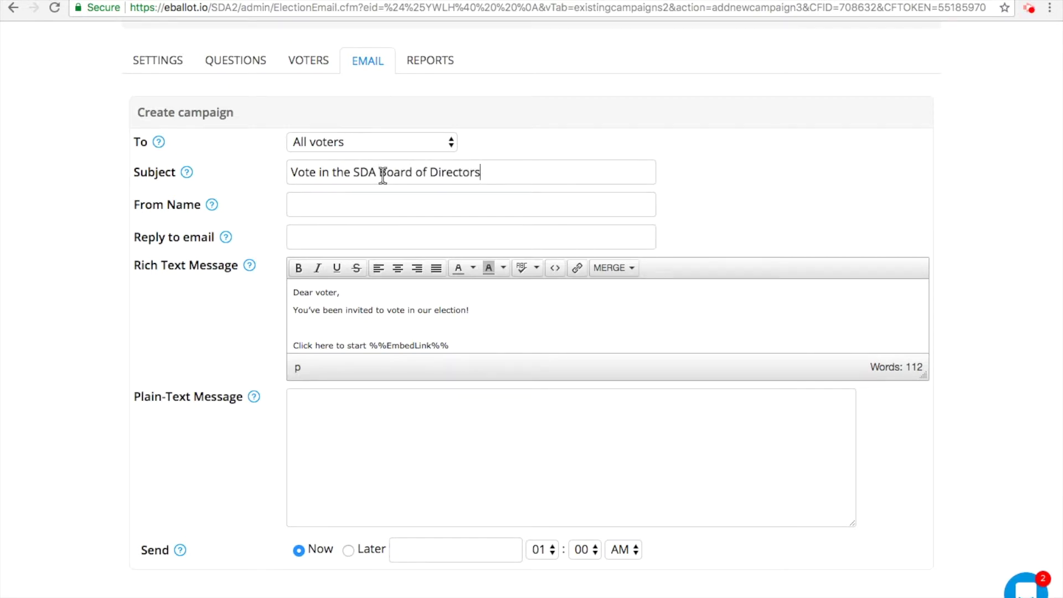
{"action": "type", "text": " Election"}
{"action": "left_click", "coordinate": [336, 204]}
{"action": "type", "text": "SDA"}
{"action": "left_click", "coordinate": [530, 327]}
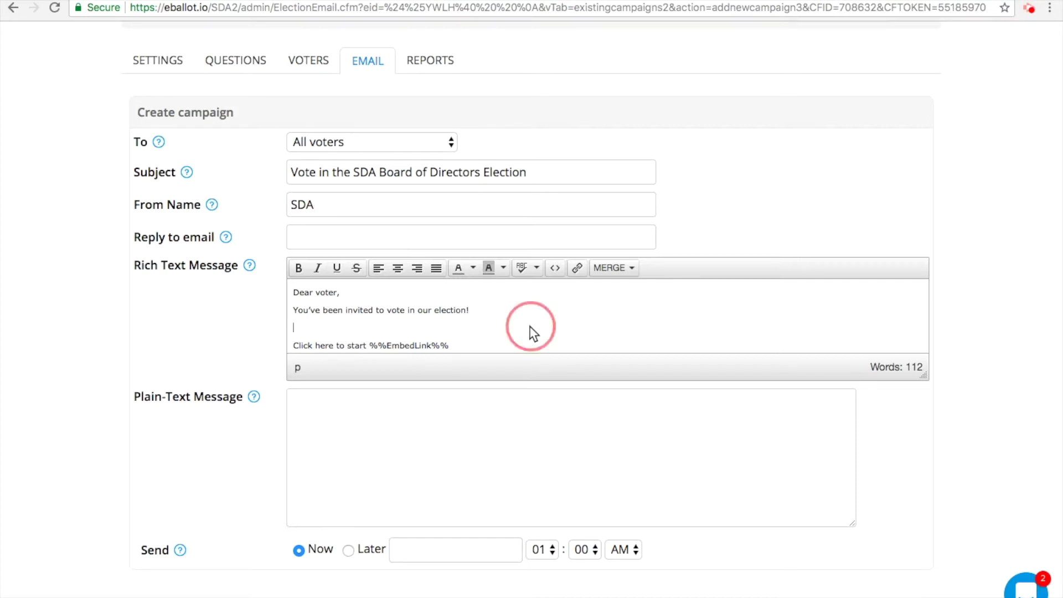
{"action": "left_click", "coordinate": [612, 267]}
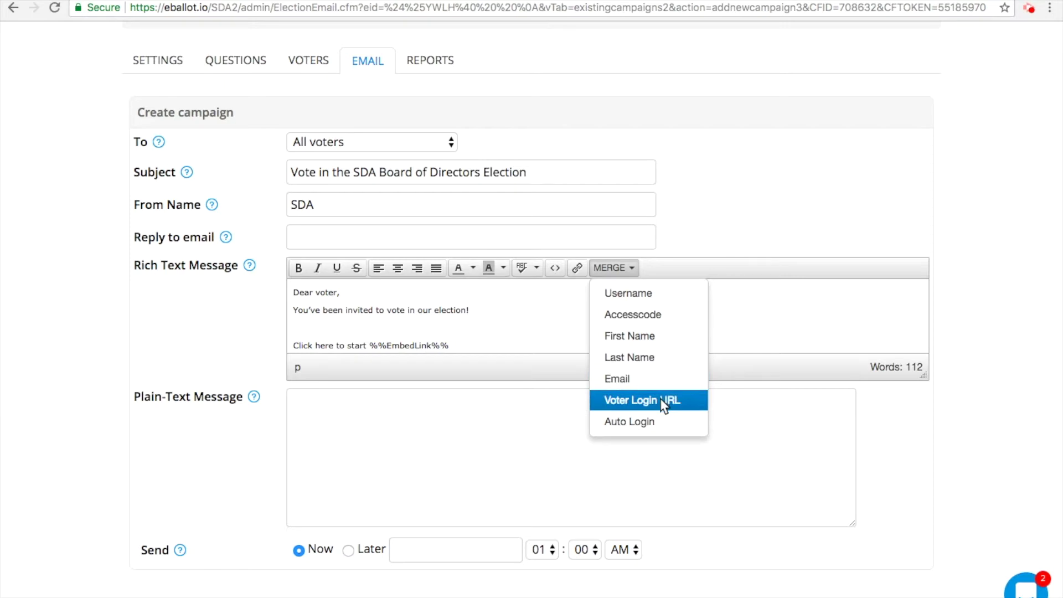
{"action": "left_click", "coordinate": [970, 441]}
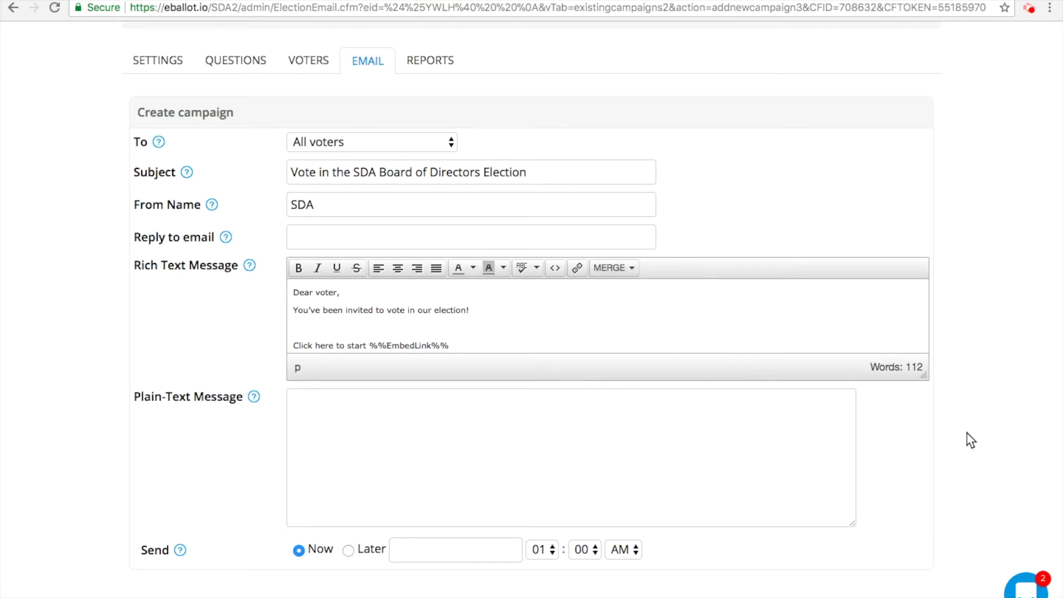
{"action": "scroll", "coordinate": [618, 358], "scroll_direction": "up", "scroll_amount": 1}
{"action": "scroll", "coordinate": [603, 360], "scroll_direction": "down", "scroll_amount": 2}
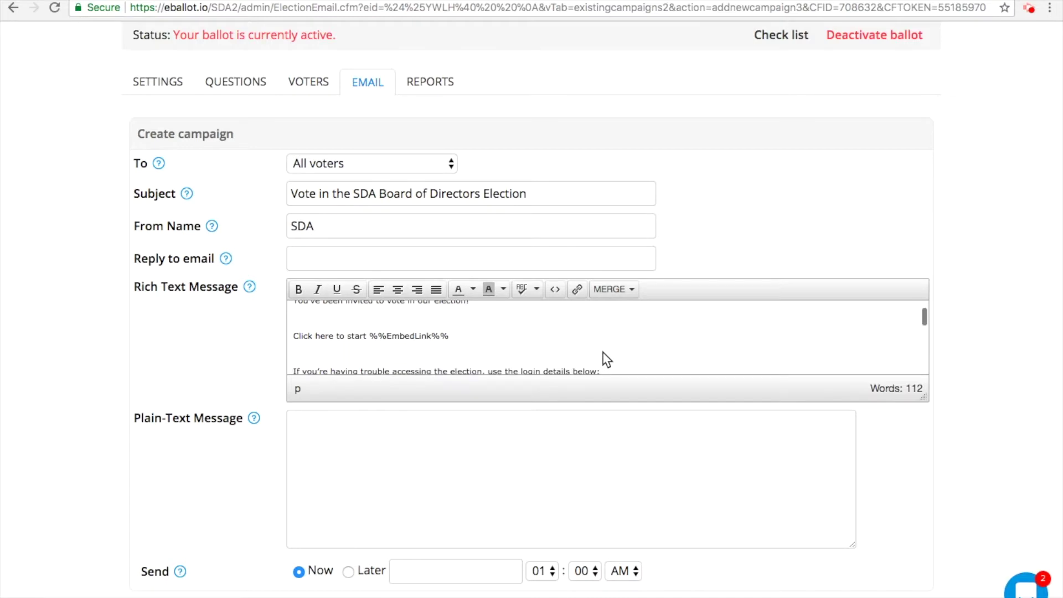
{"action": "scroll", "coordinate": [603, 352], "scroll_direction": "down", "scroll_amount": 1}
{"action": "scroll", "coordinate": [603, 352], "scroll_direction": "down", "scroll_amount": 1}
{"action": "scroll", "coordinate": [603, 353], "scroll_direction": "down", "scroll_amount": 1}
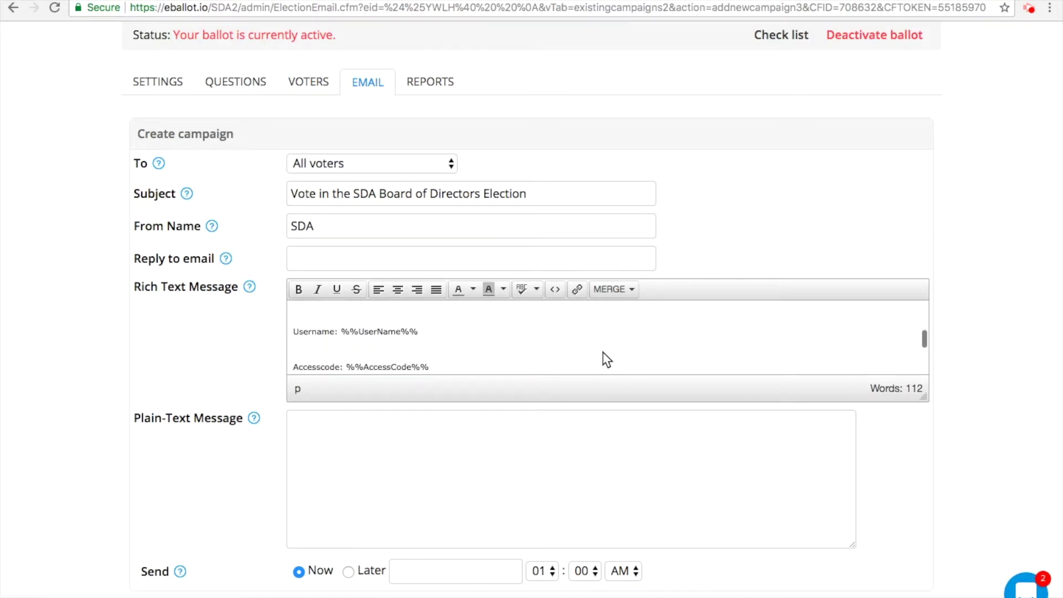
{"action": "scroll", "coordinate": [603, 352], "scroll_direction": "down", "scroll_amount": 1}
{"action": "scroll", "coordinate": [603, 353], "scroll_direction": "down", "scroll_amount": 1}
{"action": "scroll", "coordinate": [603, 352], "scroll_direction": "down", "scroll_amount": 1}
{"action": "scroll", "coordinate": [604, 359], "scroll_direction": "up", "scroll_amount": 2}
{"action": "scroll", "coordinate": [603, 358], "scroll_direction": "up", "scroll_amount": 2}
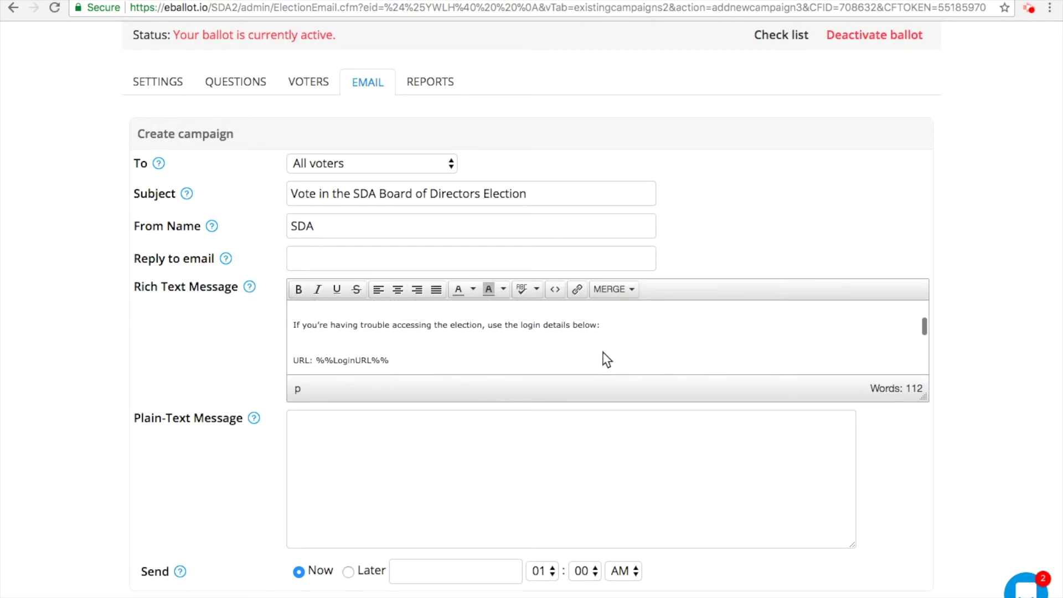
{"action": "scroll", "coordinate": [604, 359], "scroll_direction": "up", "scroll_amount": 1}
{"action": "scroll", "coordinate": [604, 359], "scroll_direction": "up", "scroll_amount": 1}
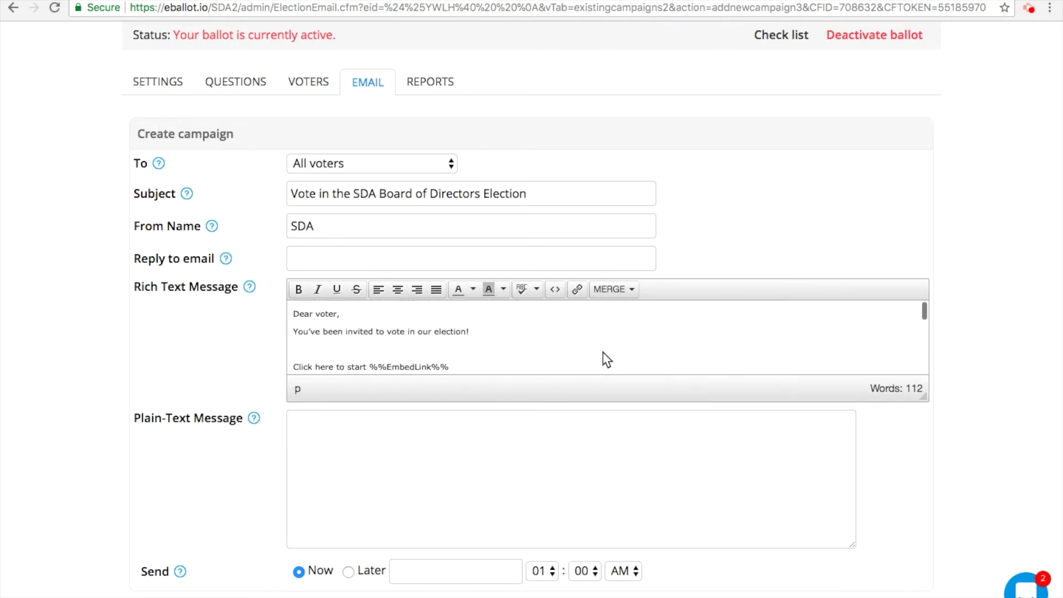
Step: Change the campaign recipients from All voters to Test Email only
{"action": "left_click", "coordinate": [411, 166]}
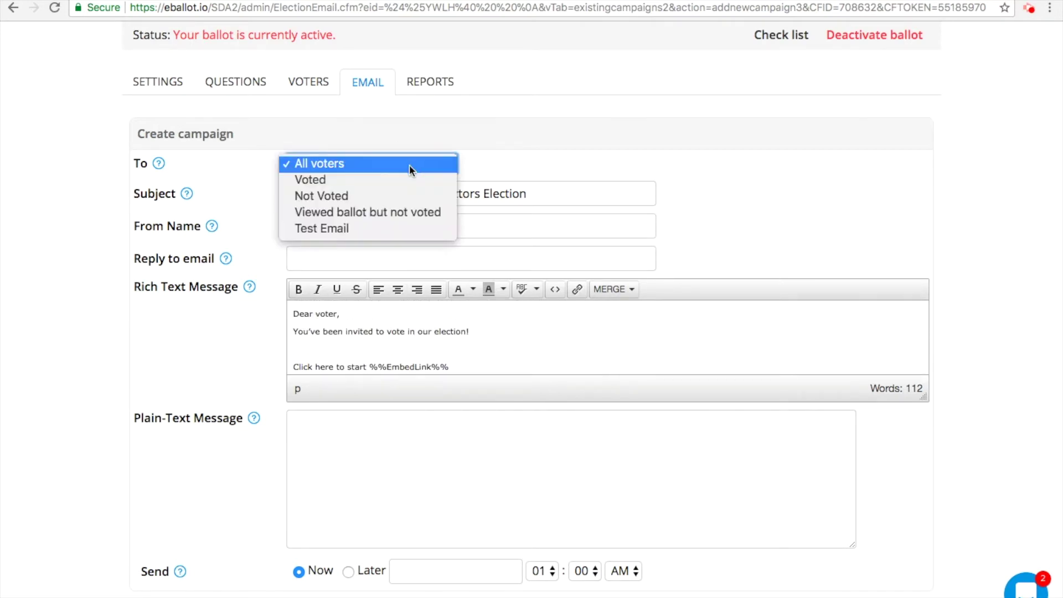
{"action": "left_click", "coordinate": [382, 226]}
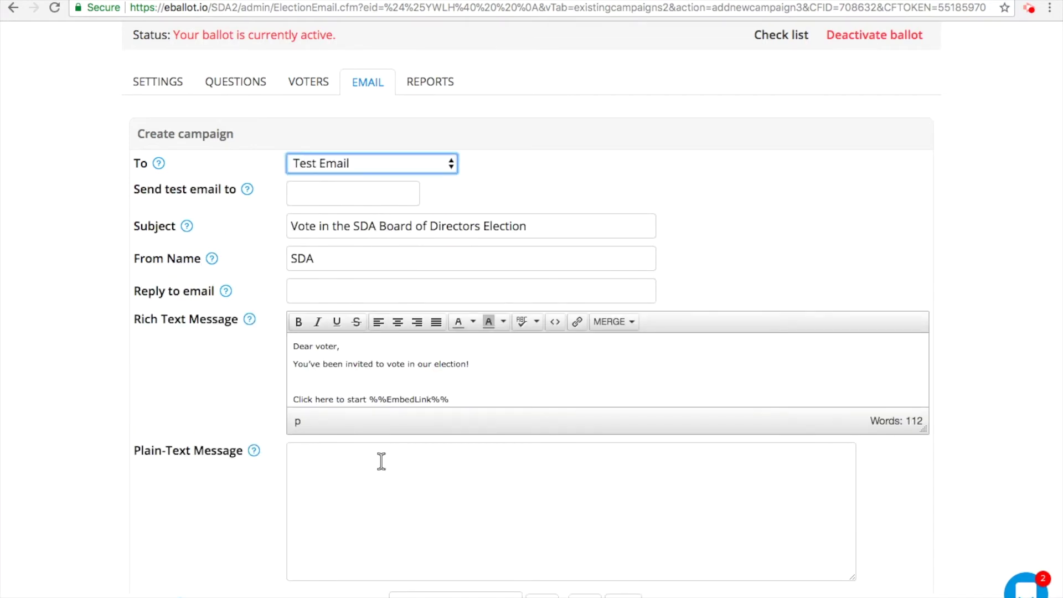
{"action": "scroll", "coordinate": [465, 398], "scroll_direction": "down", "scroll_amount": 2}
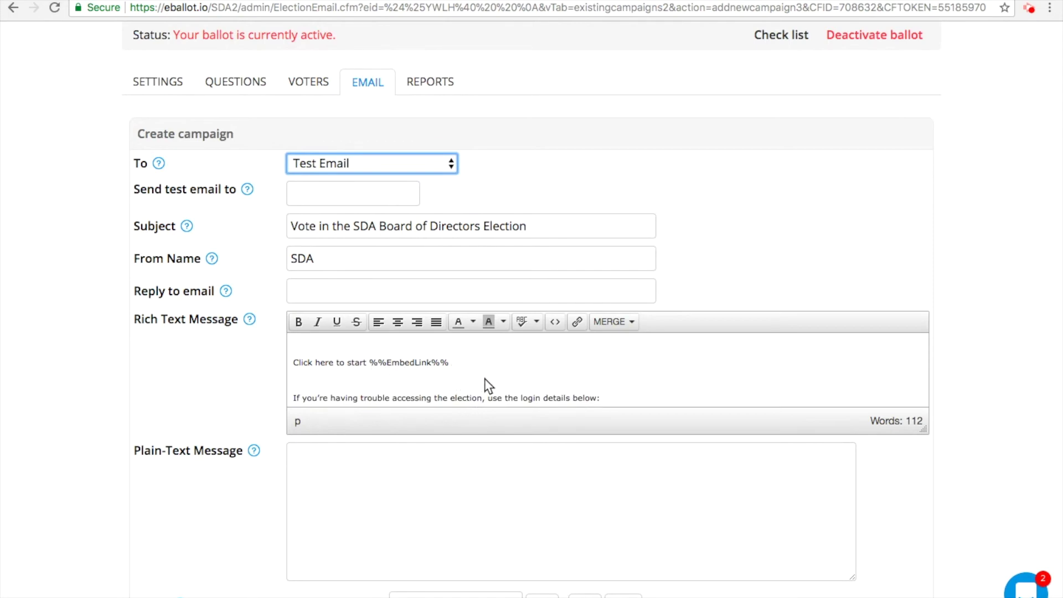
{"action": "scroll", "coordinate": [487, 378], "scroll_direction": "down", "scroll_amount": 1}
{"action": "scroll", "coordinate": [449, 463], "scroll_direction": "down", "scroll_amount": 5}
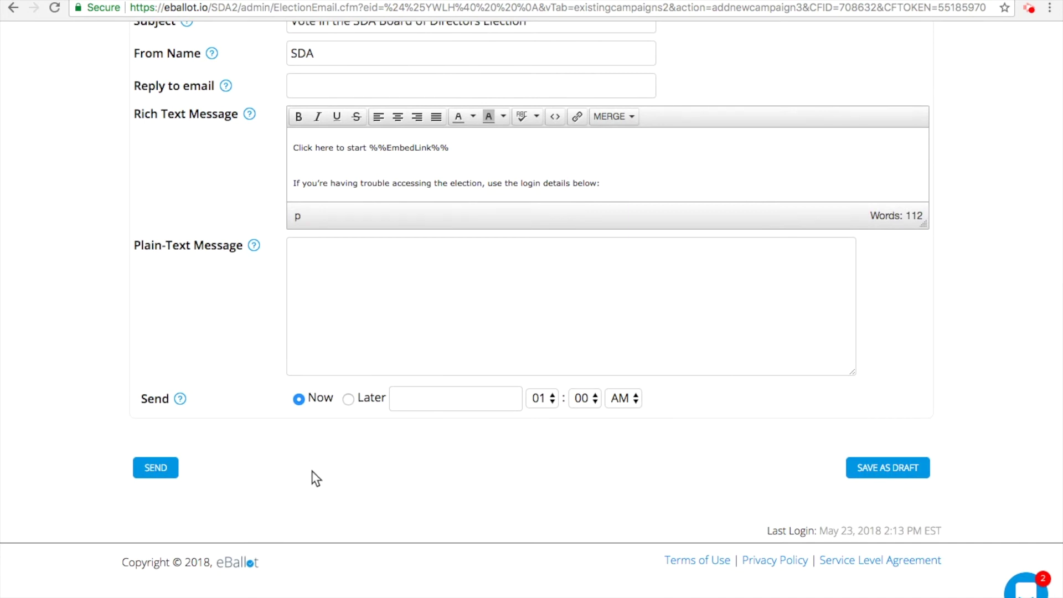
{"action": "left_click", "coordinate": [348, 399]}
Step: Set the scheduled send date to 05/25/2018 and the send hour to 10 AM
{"action": "left_click", "coordinate": [409, 399]}
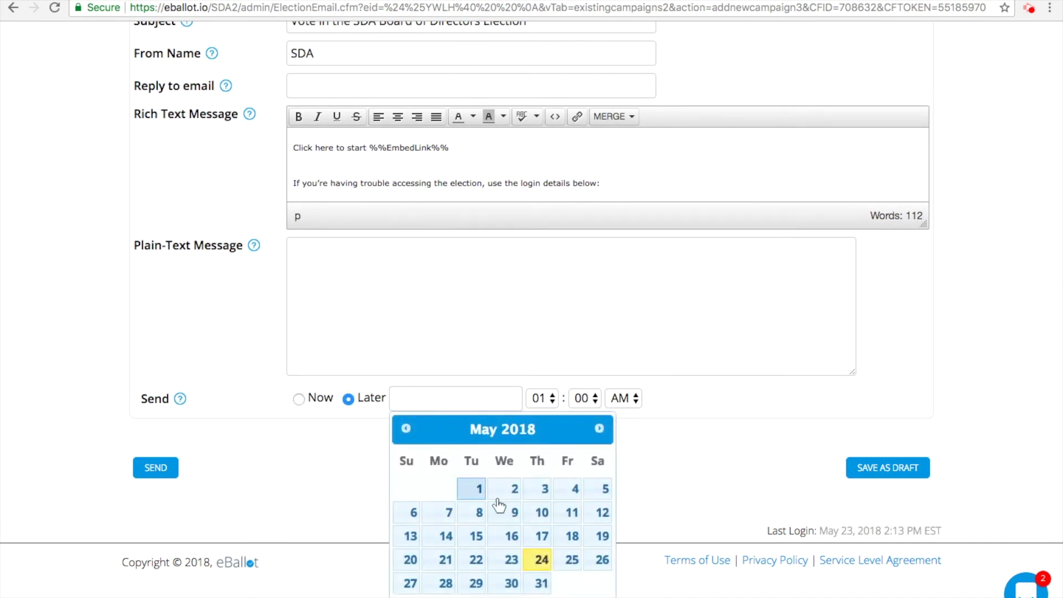
{"action": "left_click", "coordinate": [573, 561]}
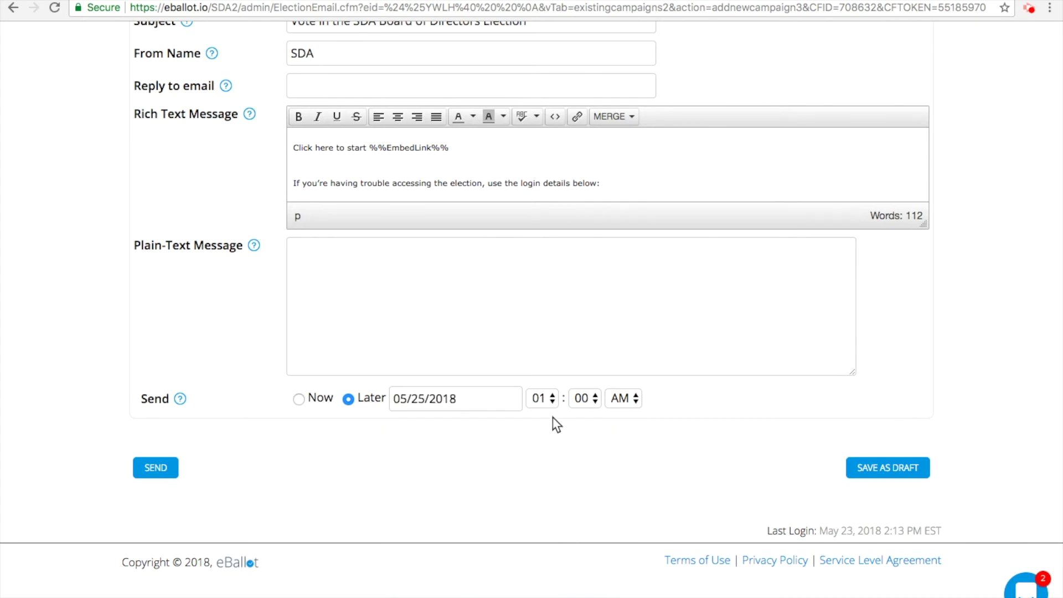
{"action": "left_click", "coordinate": [546, 400]}
{"action": "left_click", "coordinate": [544, 545]}
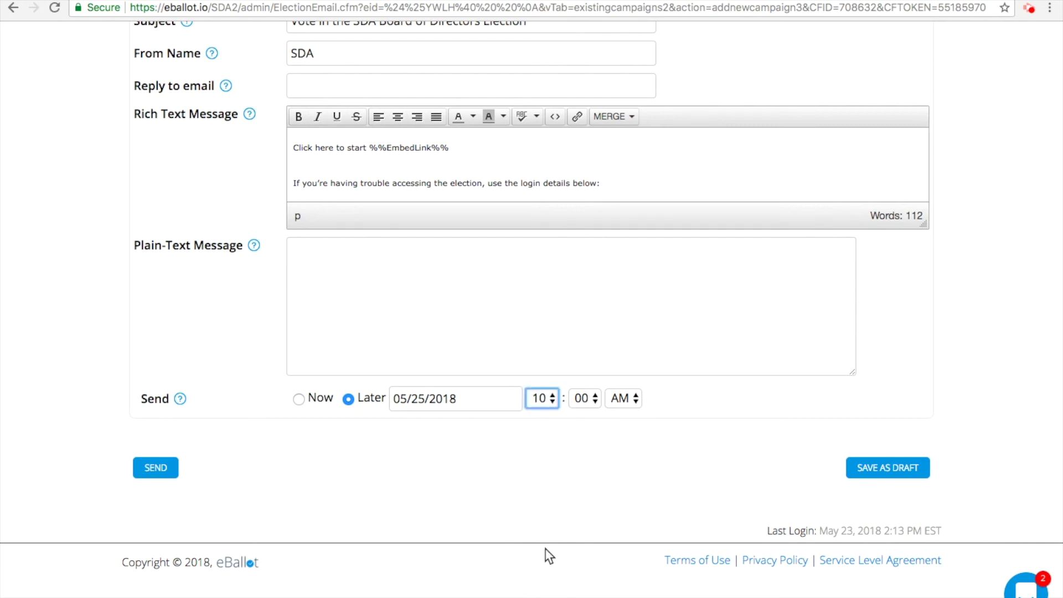